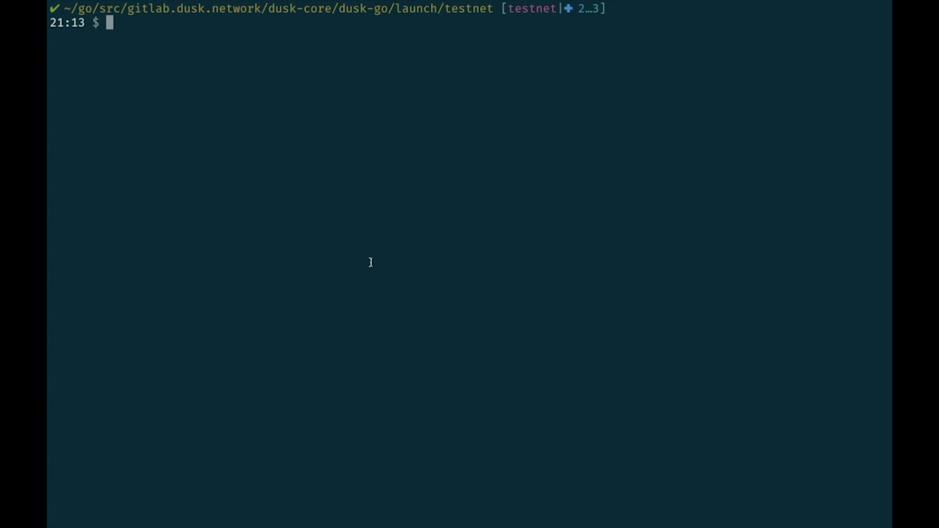
# Launch the Dusk testnet node with ./testnet to initialize it and open its console
pyautogui.write('./testn')
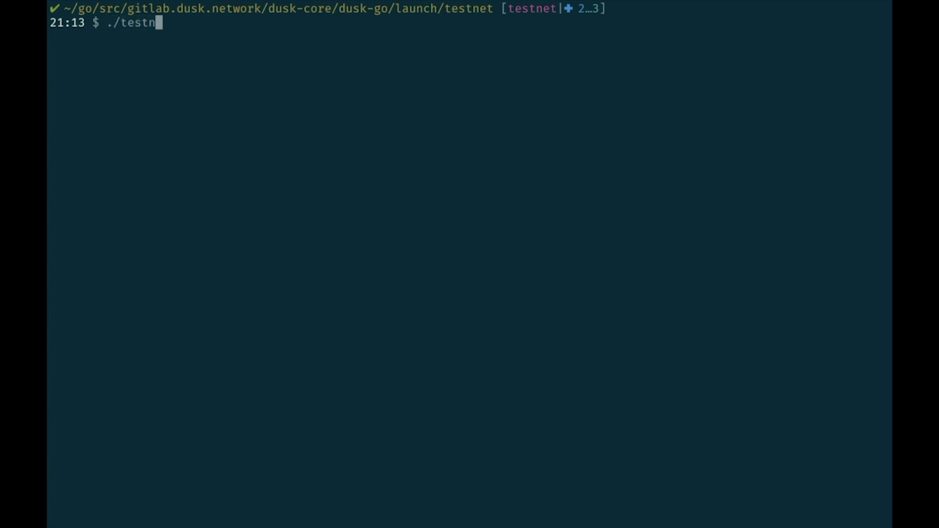
pyautogui.write('et')
pyautogui.press('Return')
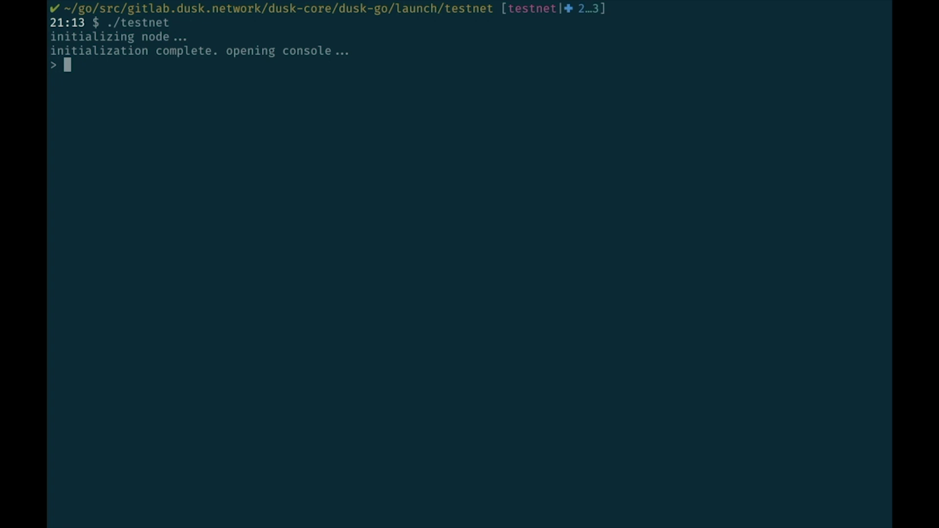
# Stream the node logs with showlogs up to block height 13, then stop logging to restart the console
pyautogui.write('showlogs')
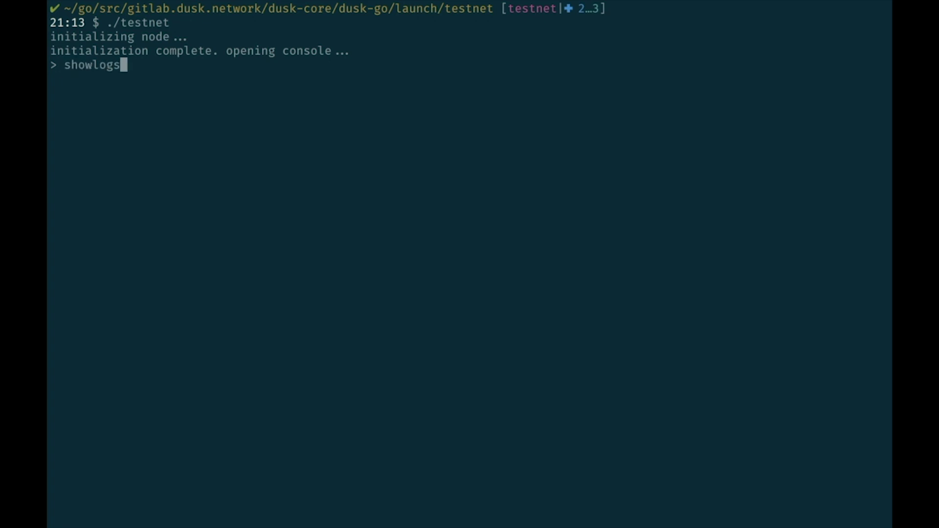
pyautogui.press('Return')
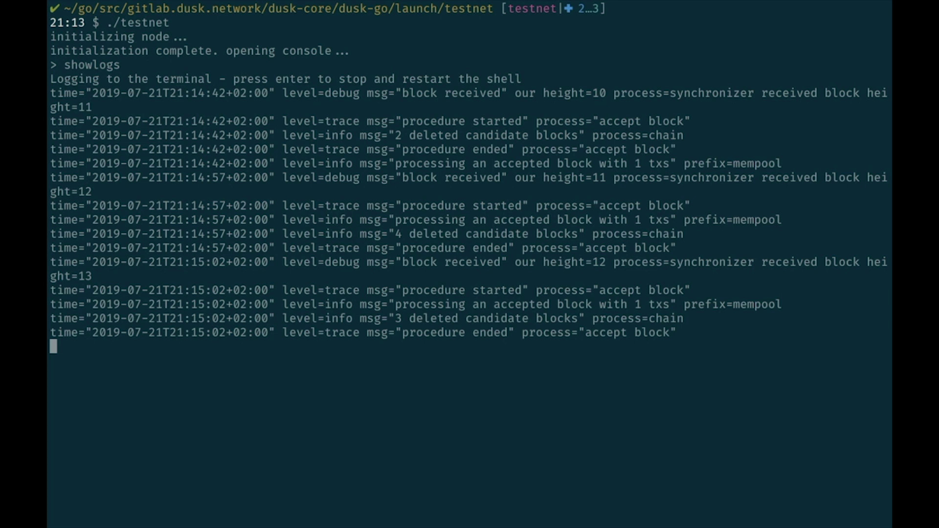
pyautogui.press('Return')
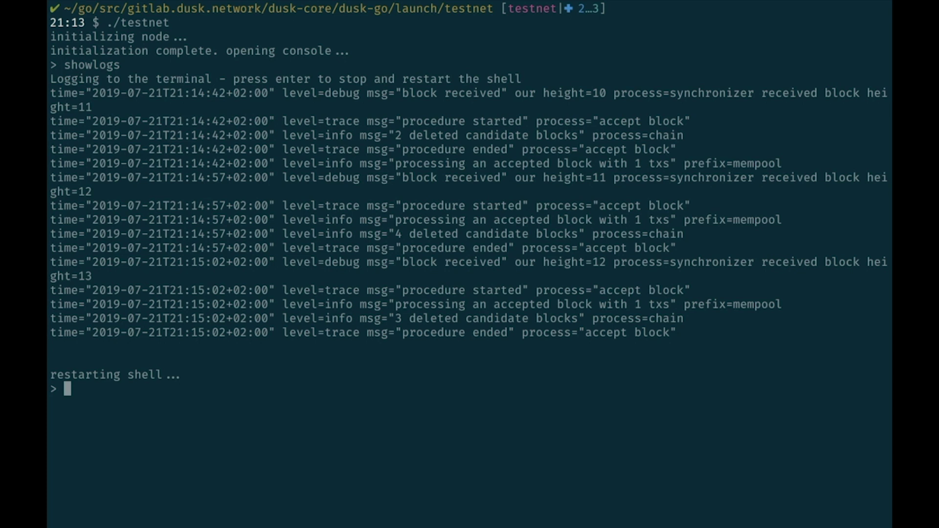
# Replace the createwallet command with loadwallet and the wallet password to load the existing wallet
pyautogui.write('createwallet ')
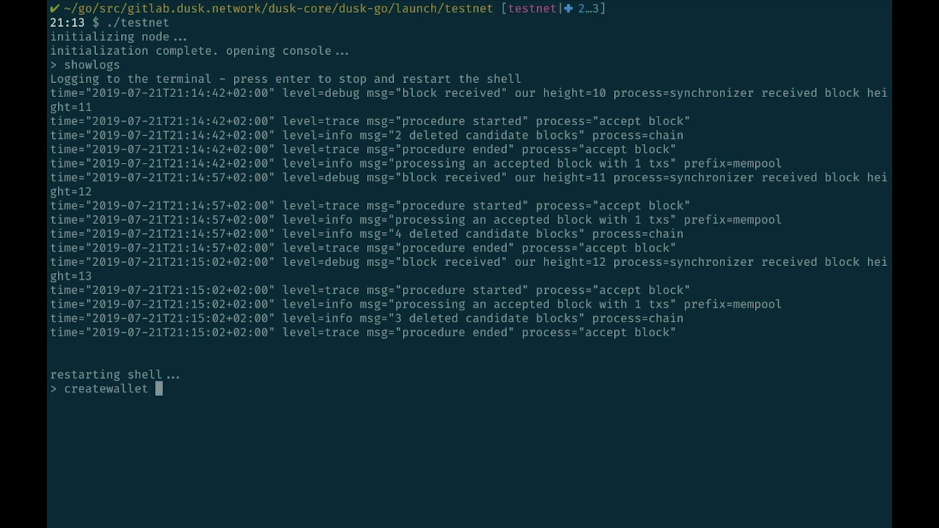
pyautogui.write('password')
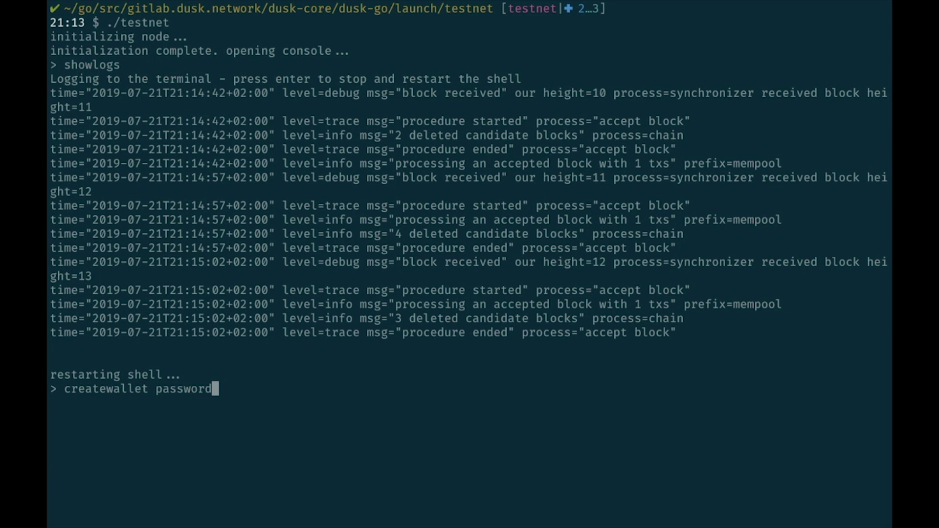
pyautogui.press('BackSpace')
pyautogui.press('BackSpace')
pyautogui.press('BackSpace')
pyautogui.press('BackSpace')
pyautogui.press('BackSpace')
pyautogui.press('BackSpace')
pyautogui.press('BackSpace')
pyautogui.press('BackSpace')
pyautogui.press('BackSpace')
pyautogui.press('BackSpace')
pyautogui.press('BackSpace')
pyautogui.press('BackSpace')
pyautogui.press('BackSpace')
pyautogui.press('BackSpace')
pyautogui.press('BackSpace')
pyautogui.press('BackSpace')
pyautogui.press('BackSpace')
pyautogui.press('BackSpace')
pyautogui.press('BackSpace')
pyautogui.press('BackSpace')
pyautogui.write('loadwallet ')
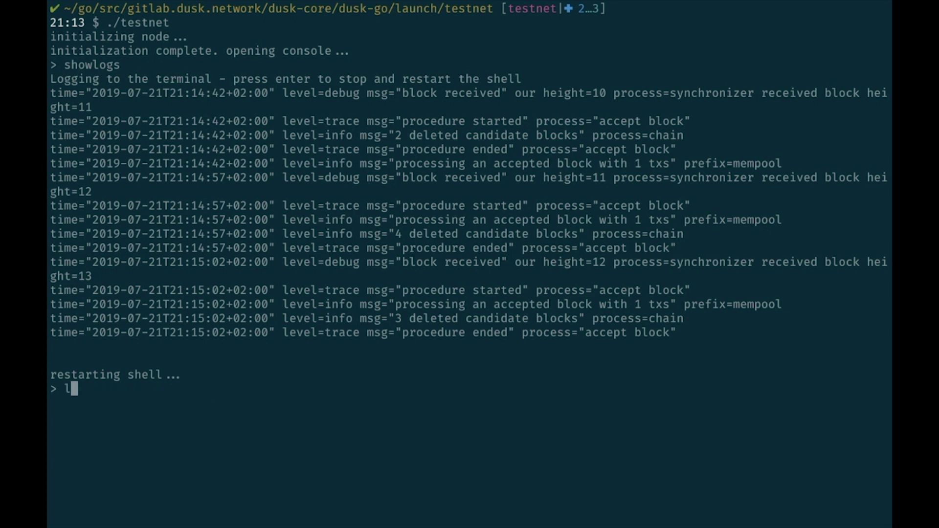
pyautogui.write('password')
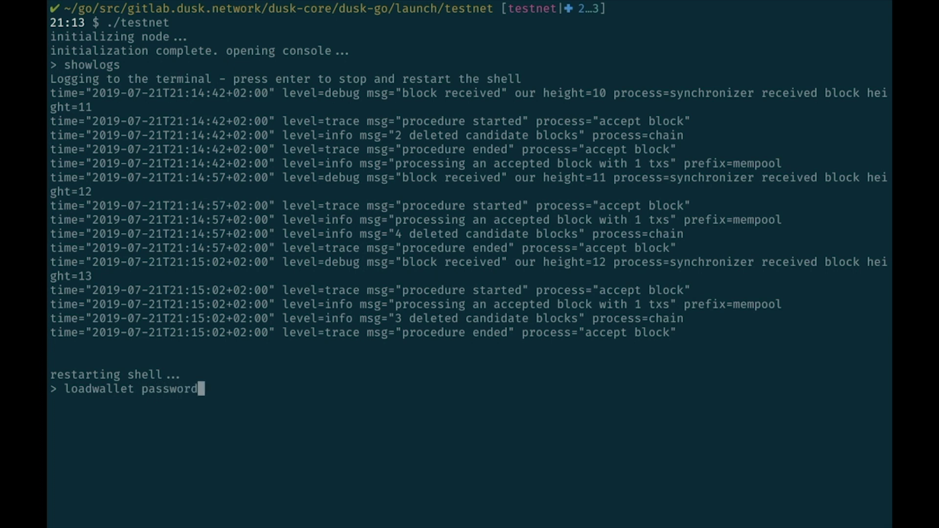
pyautogui.press('Return')
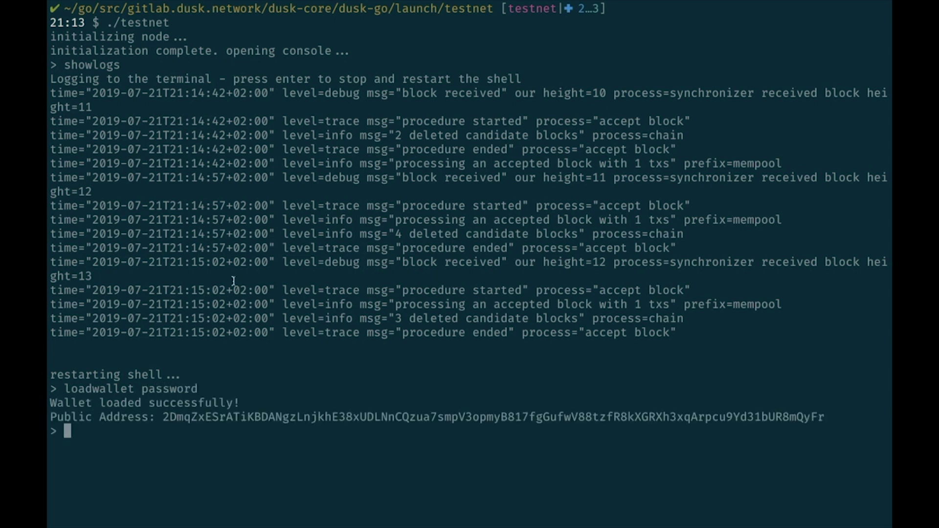
# Highlight the wallet's public address and its loaded confirmation line, then clear the selection
pyautogui.doubleClick(259, 416)
pyautogui.hotkey('ctrl', 'c')
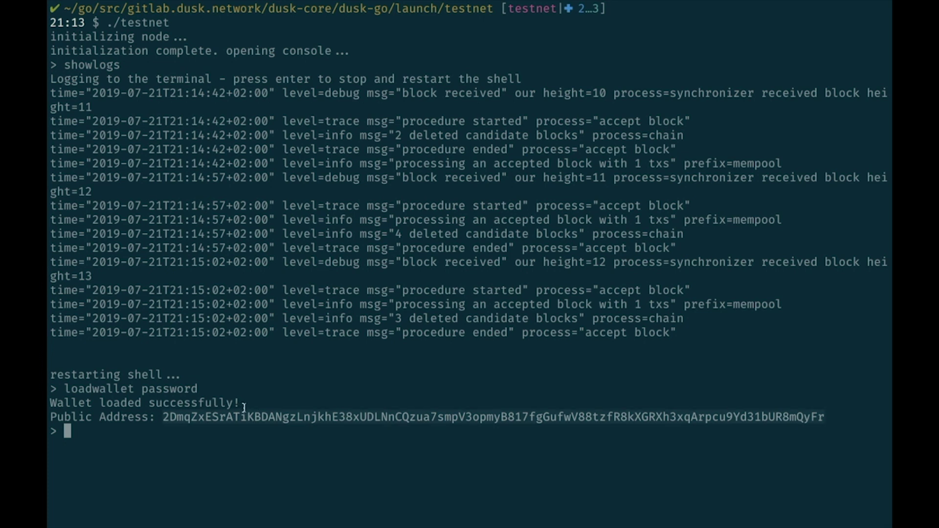
pyautogui.moveTo(244, 404); pyautogui.dragTo(51, 404)
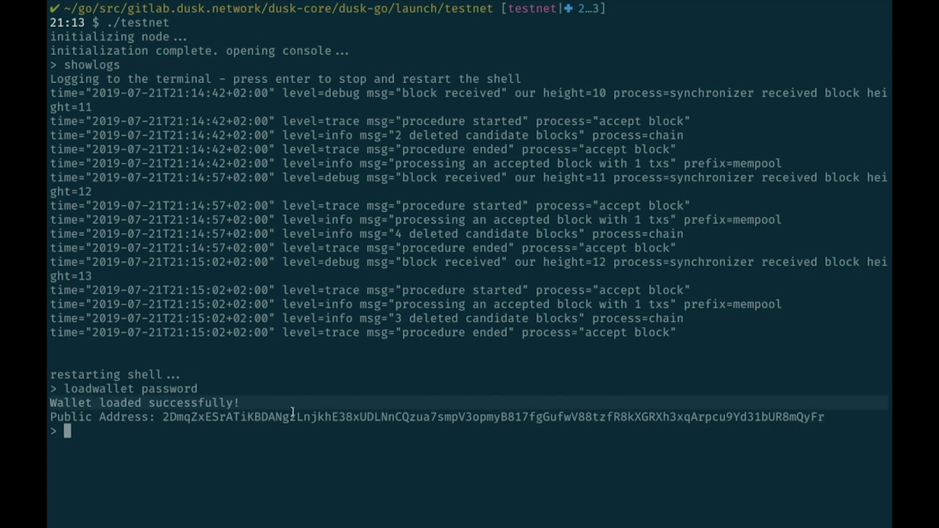
pyautogui.click(306, 436)
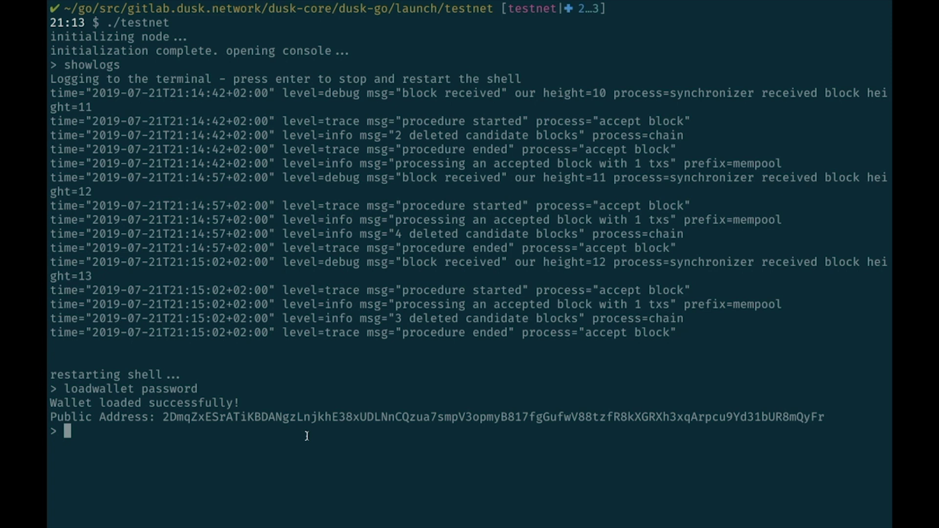
# Sync the wallet and check its balance of 25000000.00000000
pyautogui.write('sync')
pyautogui.press('Return')
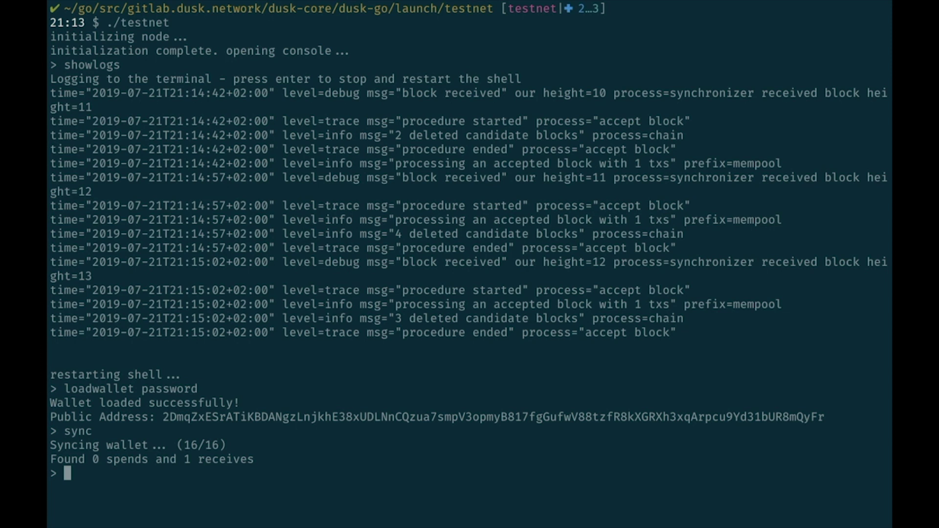
pyautogui.write('balance')
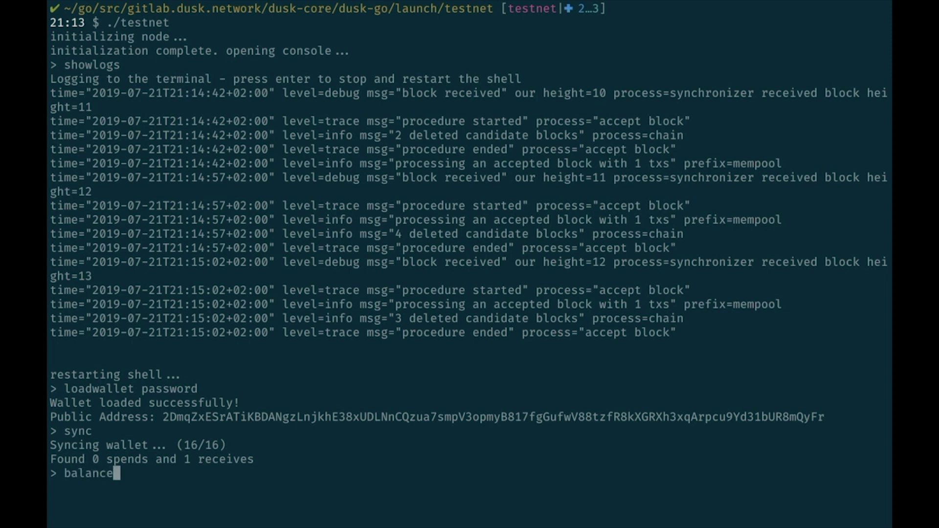
pyautogui.press('Return')
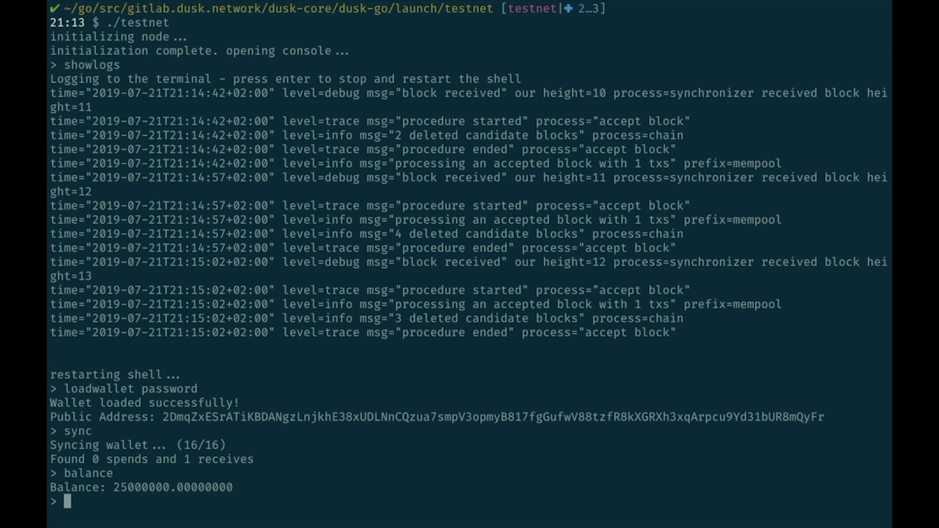
# Send a transfer of 10 to the wallet's own public address, authorised with the wallet password
pyautogui.write('transfer ')
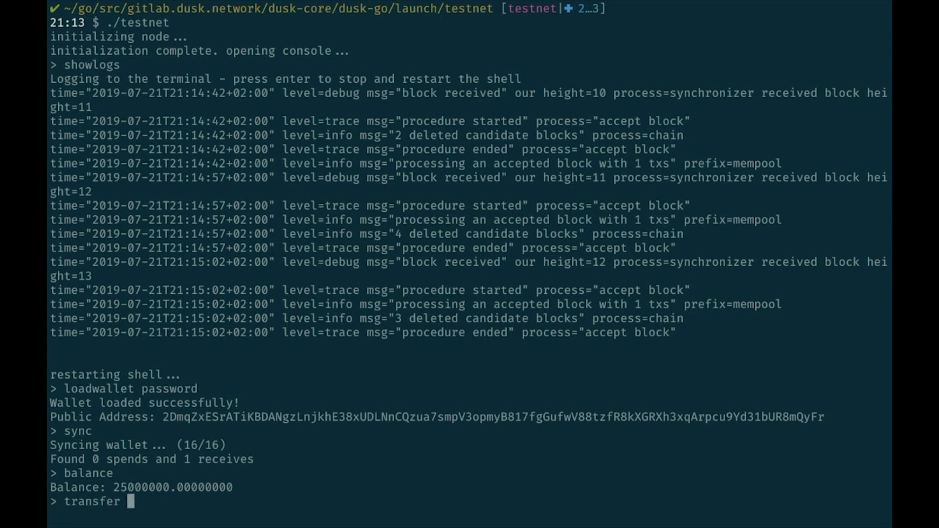
pyautogui.write('10')
pyautogui.doubleClick(284, 418)
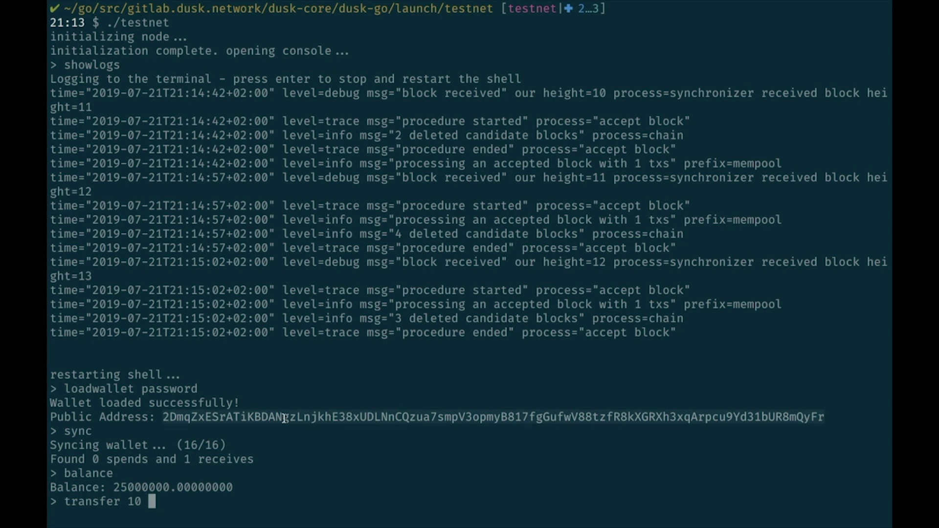
pyautogui.middleClick(262, 469)
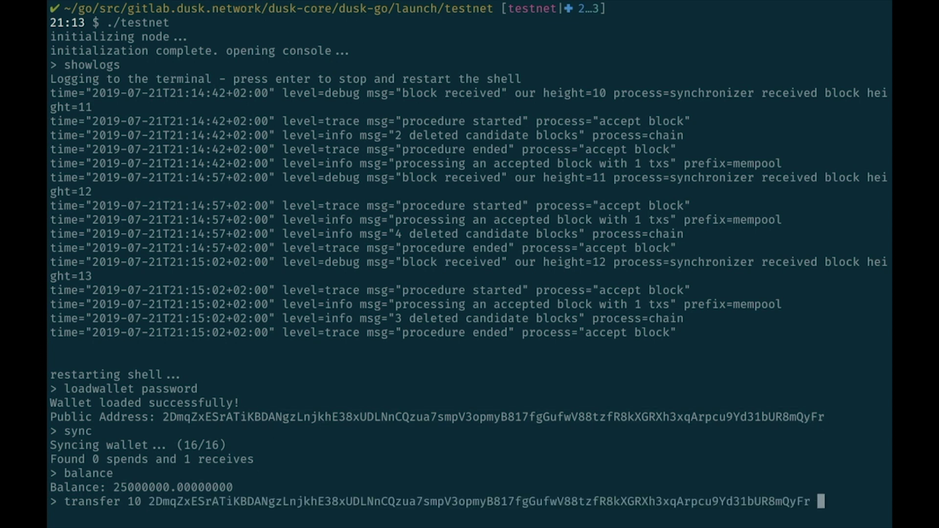
pyautogui.write('password')
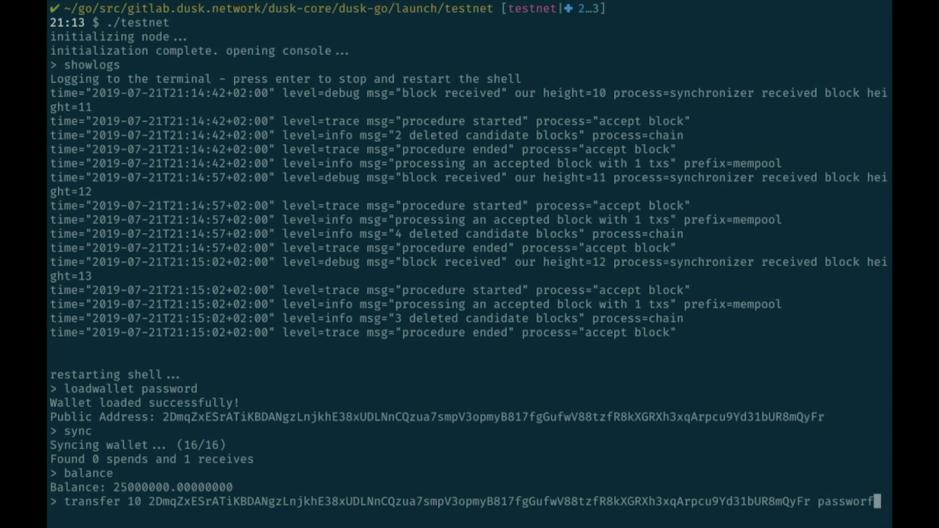
pyautogui.press('Return')
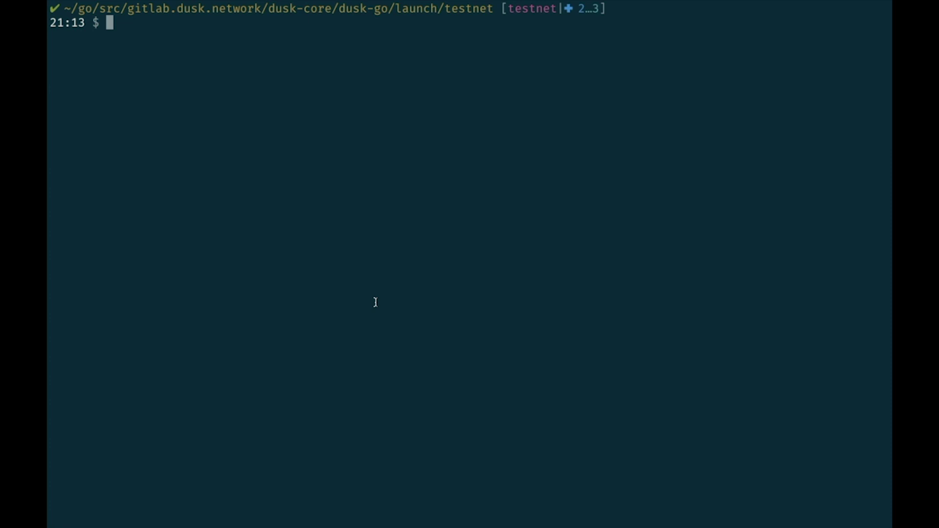
# Launch ./blindbid and confirm it logs that it is waiting for content to read
pyautogui.write('./blind')
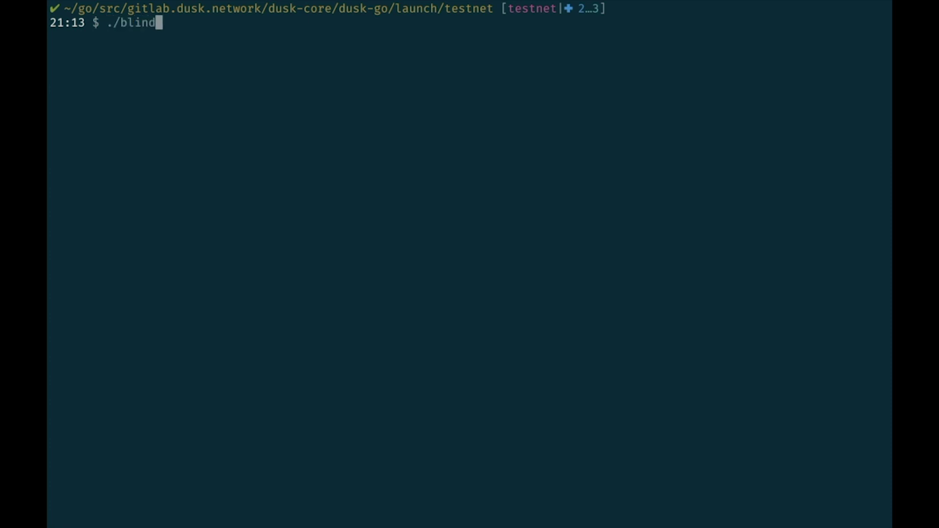
pyautogui.write('bid')
pyautogui.press('Return')
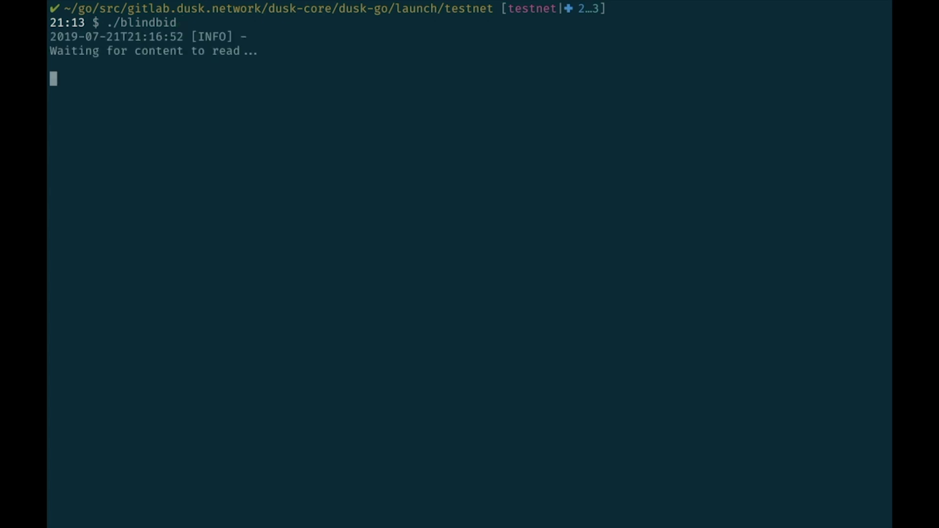
pyautogui.tripleClick(271, 52)
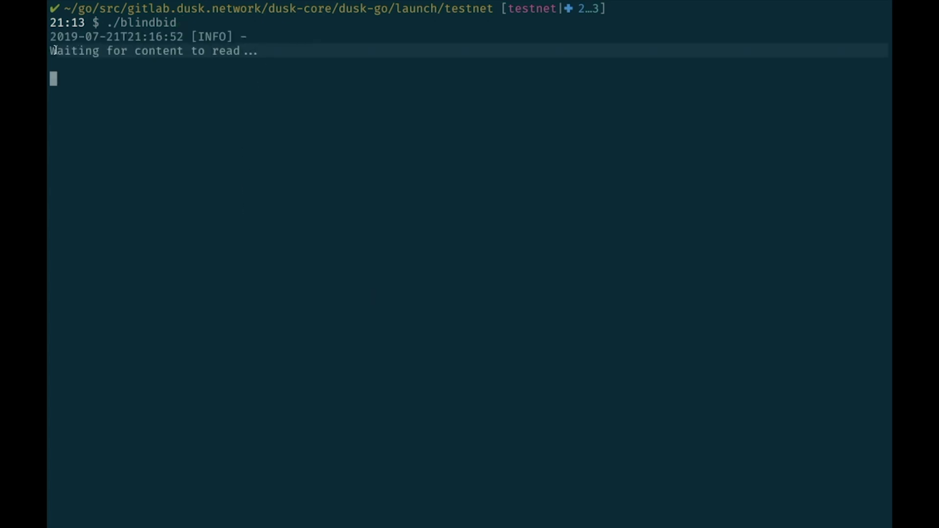
pyautogui.click(232, 106)
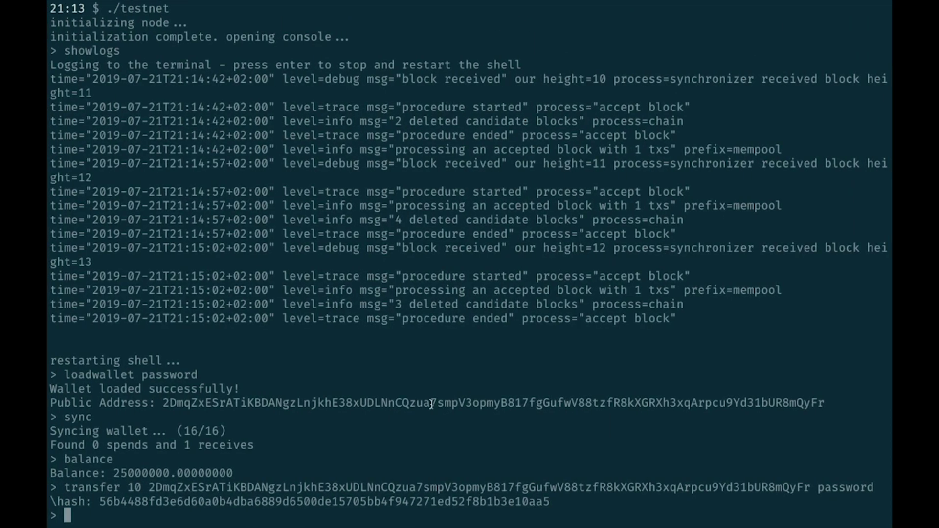
# Start the provisioner module with startprovisioner, retrying after the first attempt is rejected as unsupported
pyautogui.write('startprovisioner')
pyautogui.press('Return')
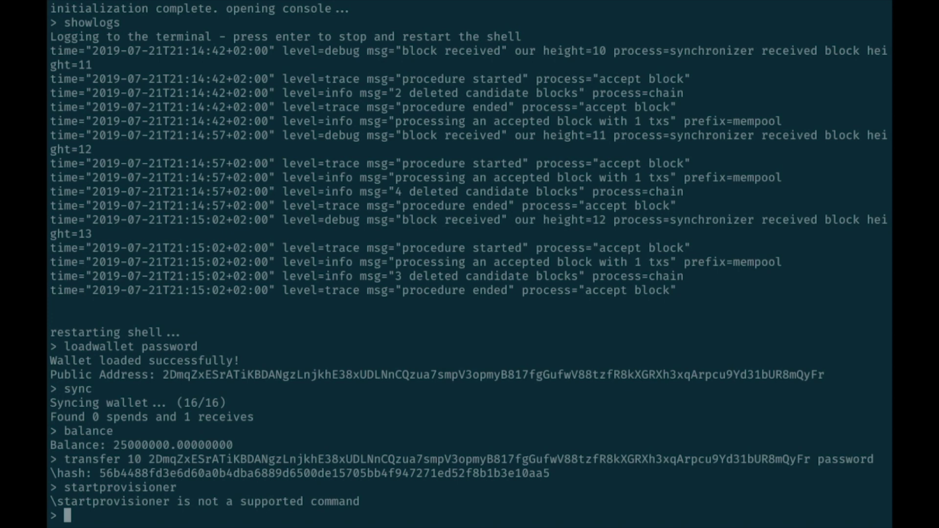
pyautogui.write('startprovision')
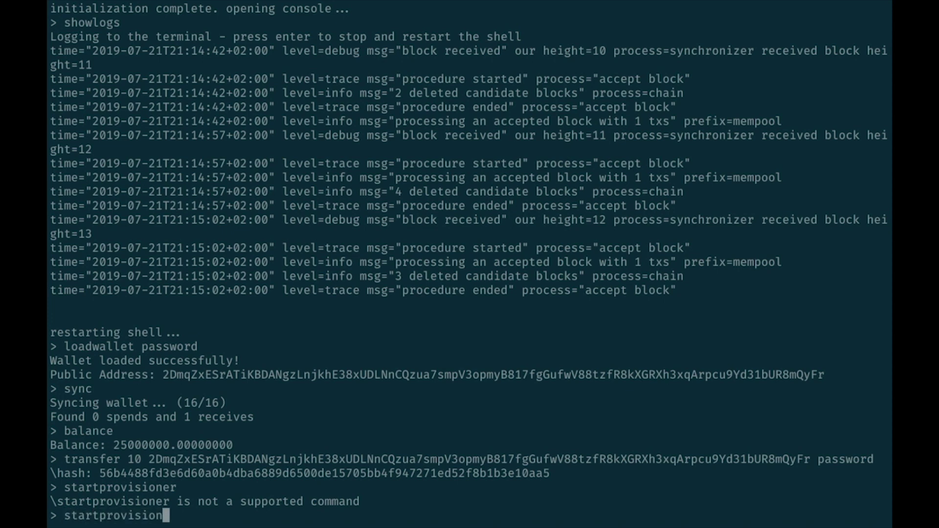
pyautogui.write('er')
pyautogui.press('Return')
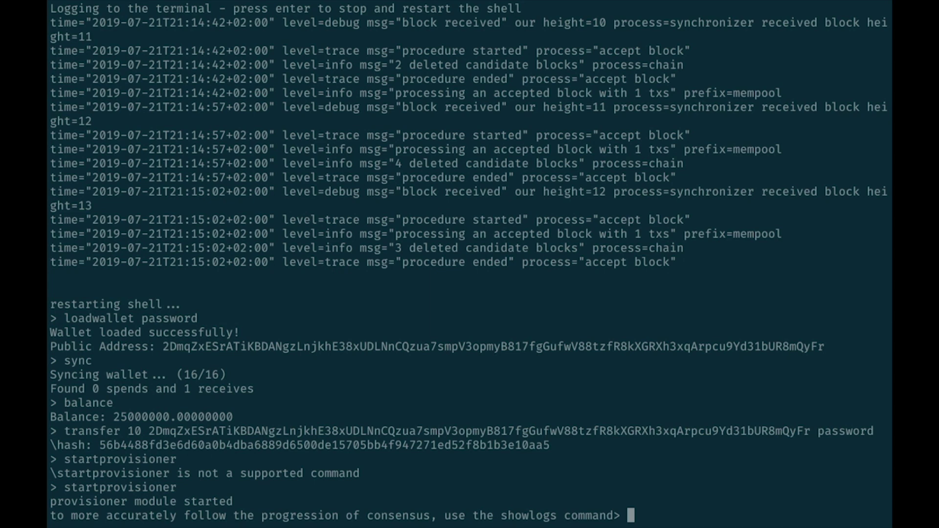
# Sync the wallet to 22/22 and stake 100 with locktime 250000 using the wallet password
pyautogui.write('sync')
pyautogui.press('Return')
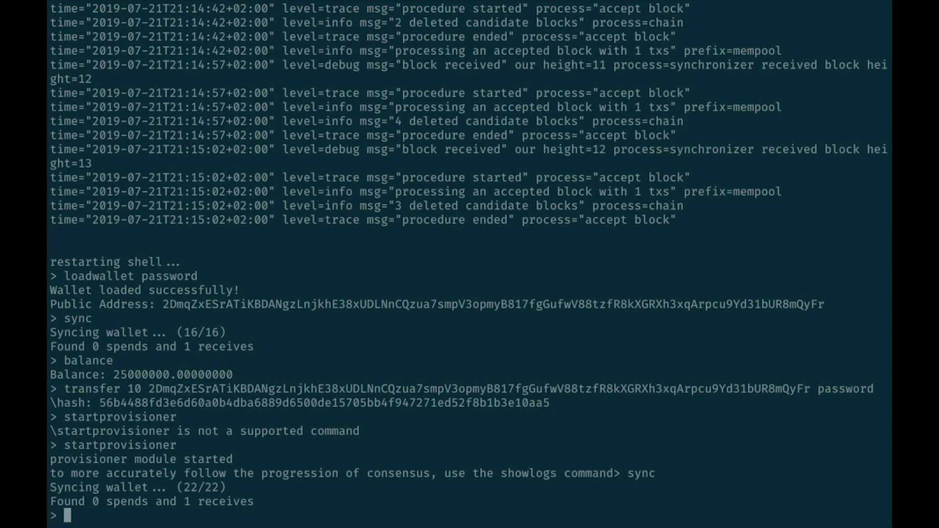
pyautogui.write('stake 100')
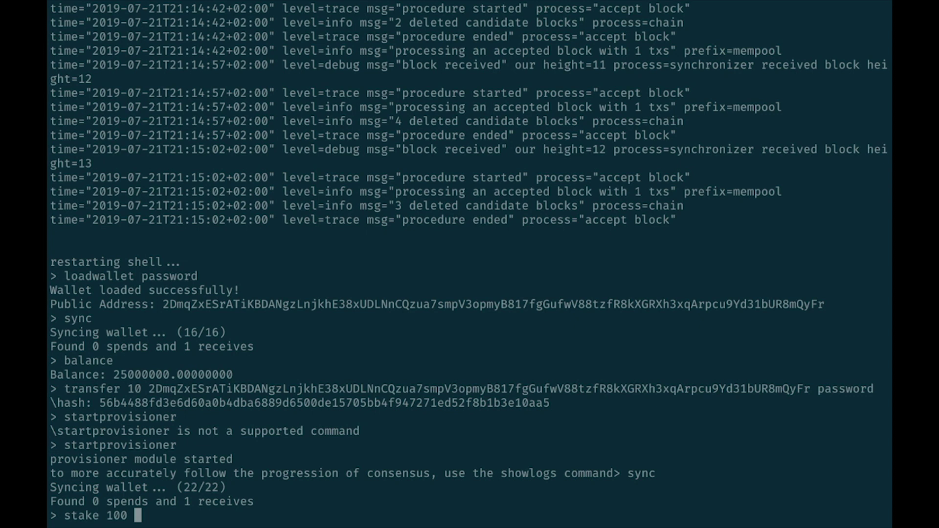
pyautogui.write('35')
pyautogui.press('BackSpace')
pyautogui.press('BackSpace')
pyautogui.write('250000')
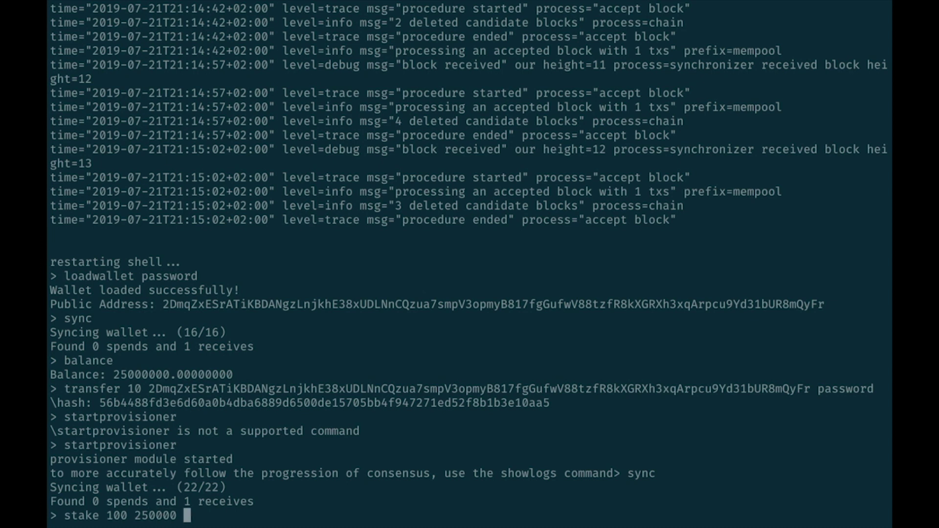
pyautogui.write(' password')
pyautogui.press('Return')
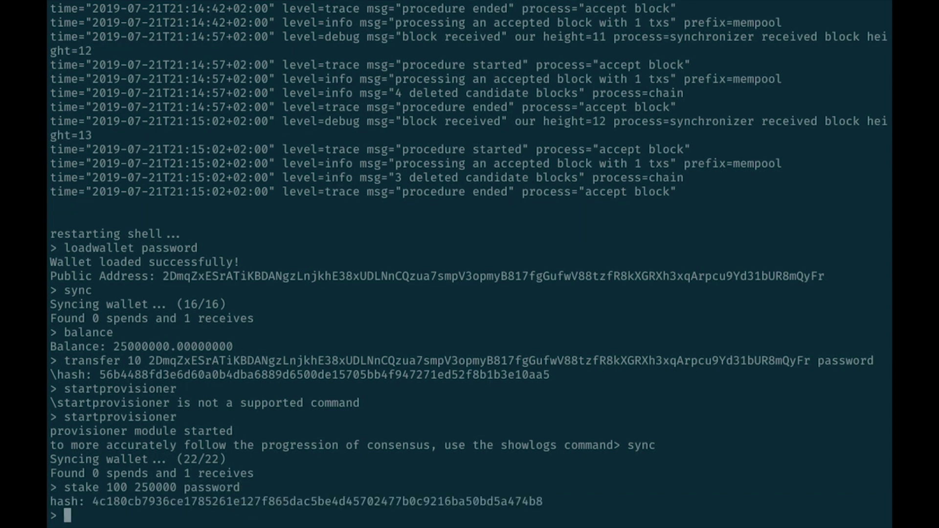
pyautogui.doubleClick(180, 498)
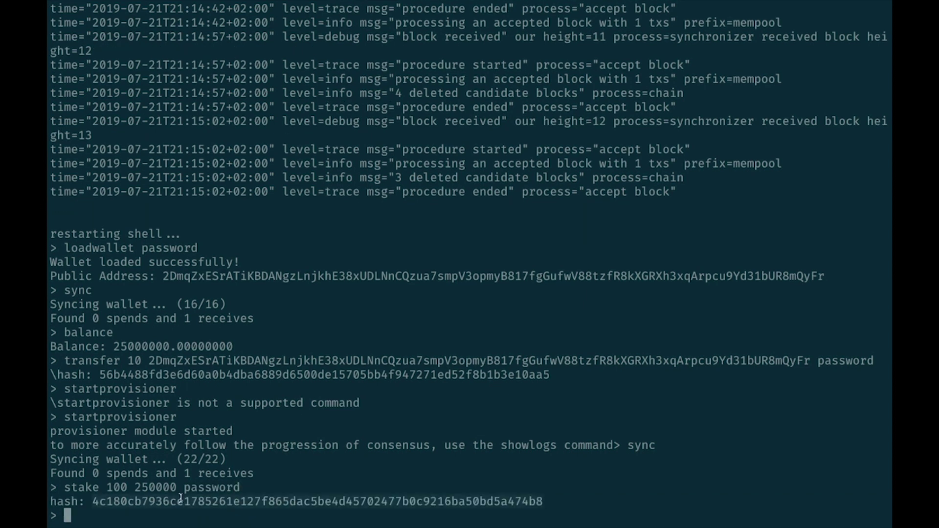
pyautogui.click(303, 485)
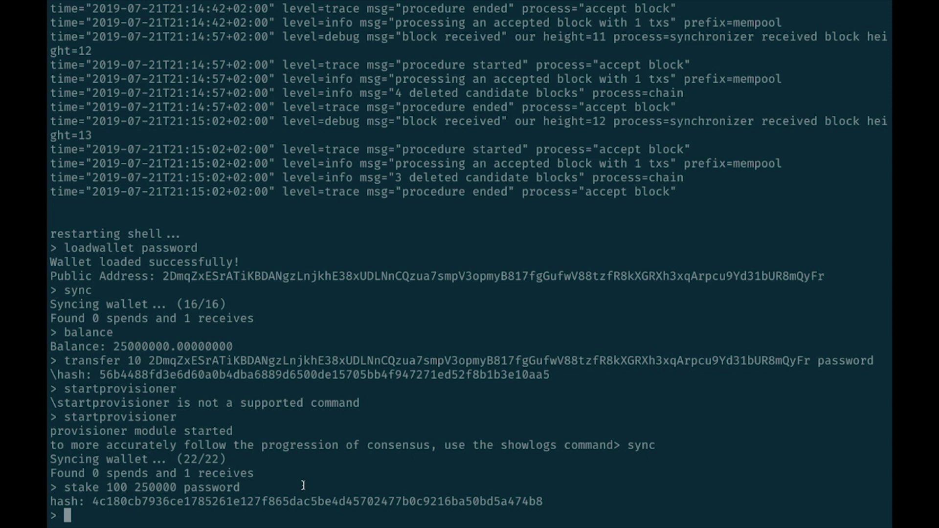
# Resync to 28/28, bid 100 with locktime 250000 using the wallet password, and copy the returned hash
pyautogui.write('sync')
pyautogui.press('Return')
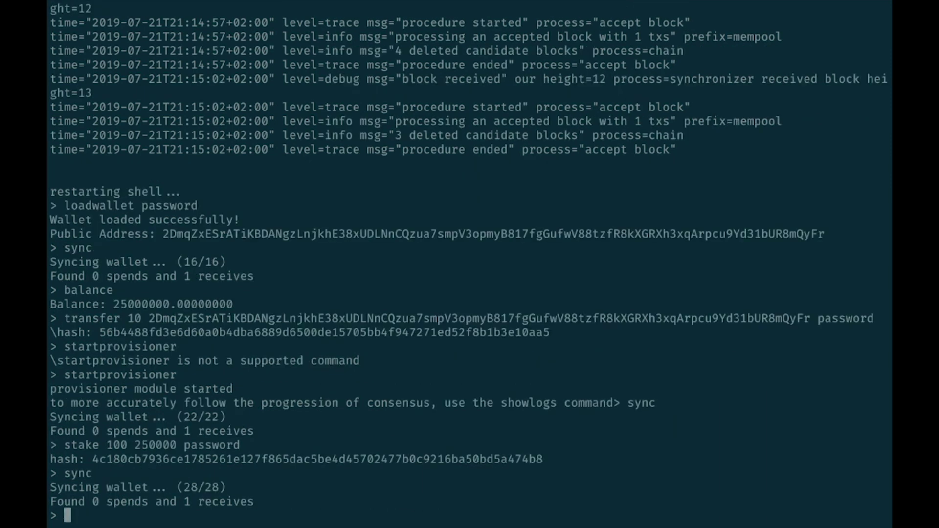
pyautogui.write('bid 100')
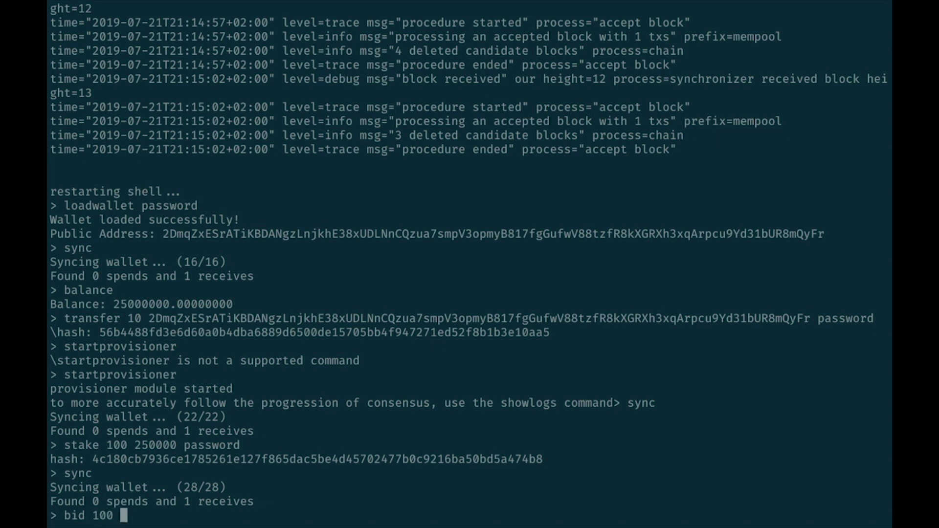
pyautogui.write(' 250000')
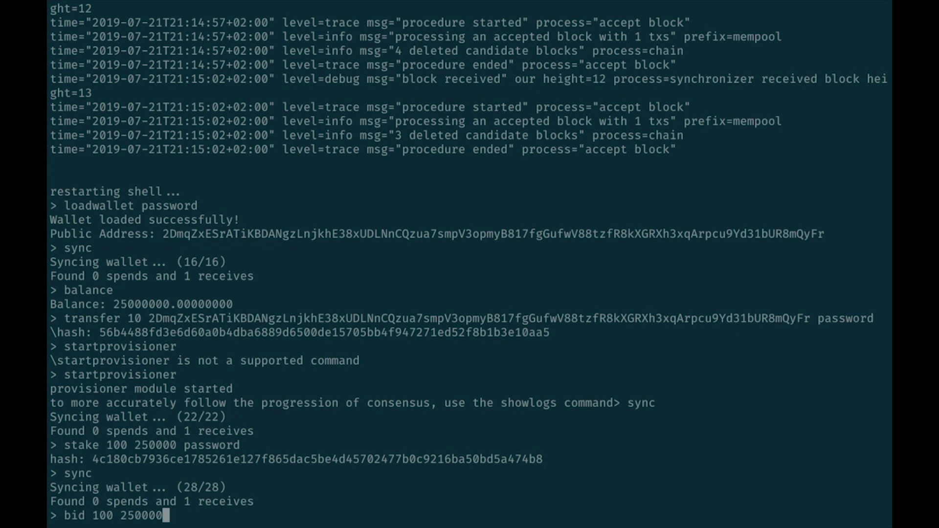
pyautogui.write(' password')
pyautogui.press('Return')
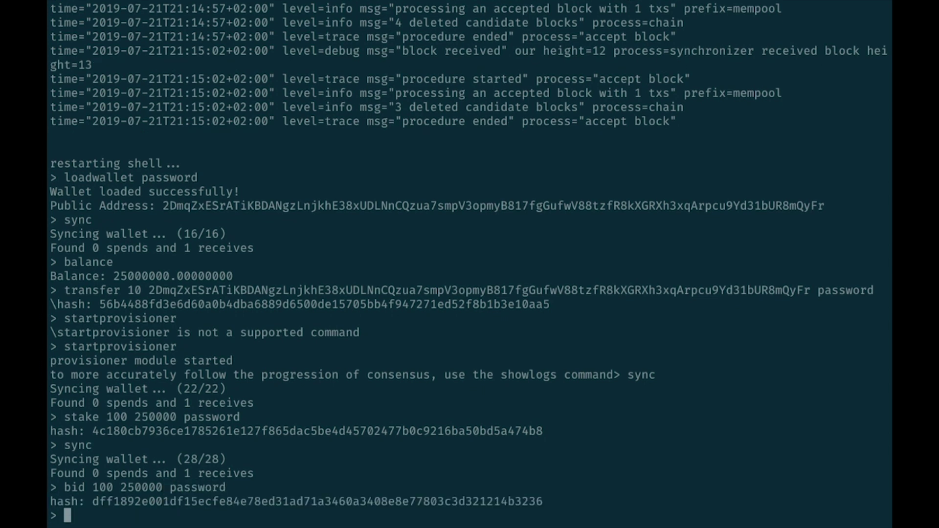
pyautogui.doubleClick(194, 501)
pyautogui.hotkey('ctrl', 'c')
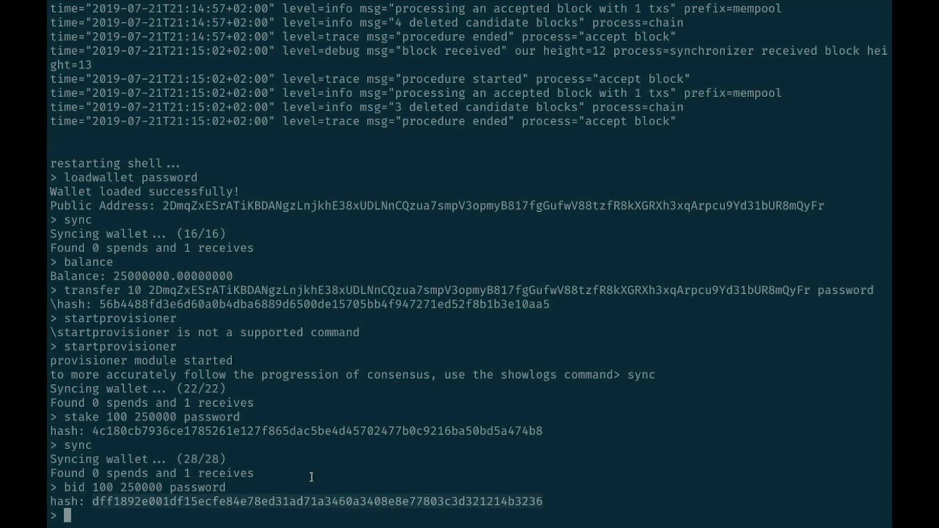
# Start the block generator with the pasted bid hash and stream consensus logs with showlogs
pyautogui.write('startblockgene')
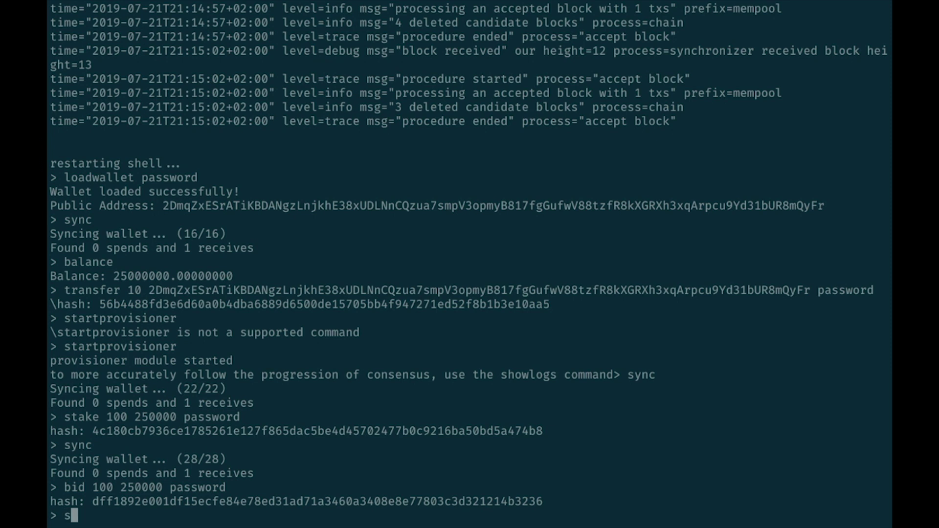
pyautogui.write('rator')
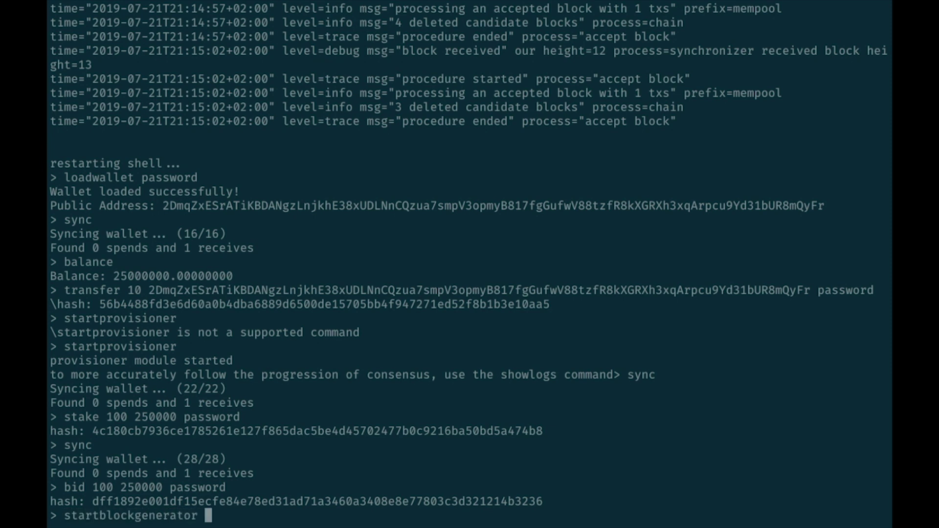
pyautogui.hotkey('ctrl', 'shift', 'v')
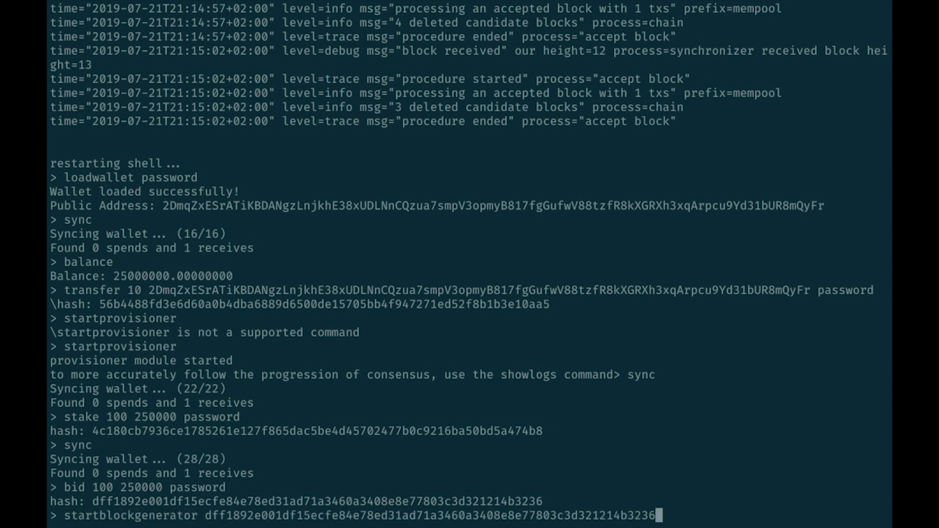
pyautogui.press('Return')
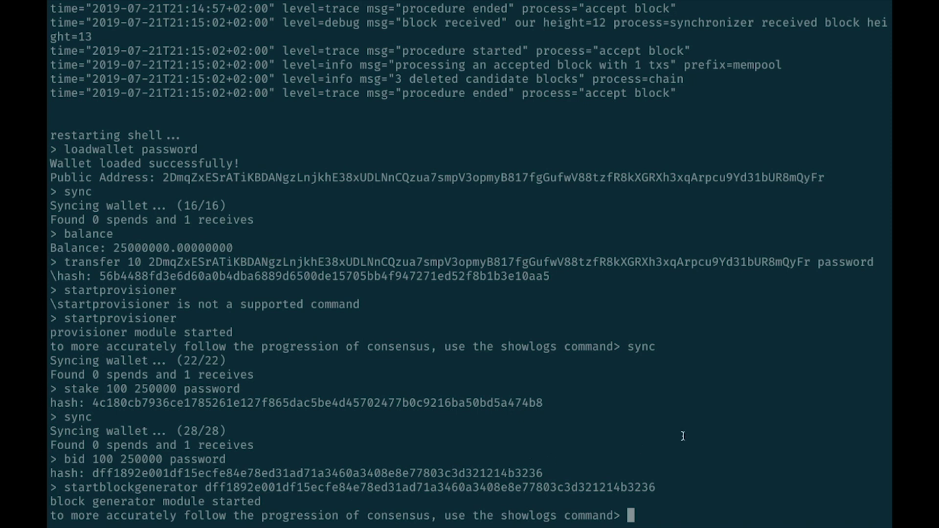
pyautogui.write('showlogs')
pyautogui.press('Return')
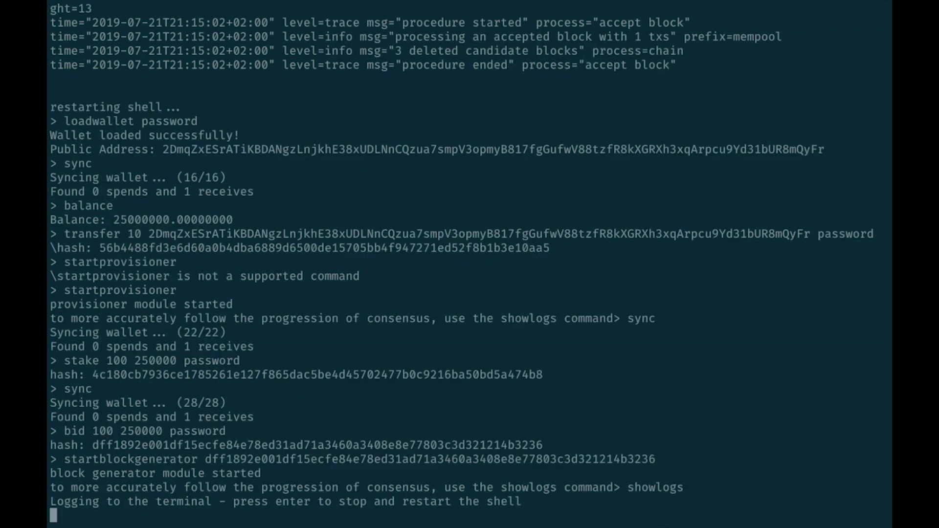